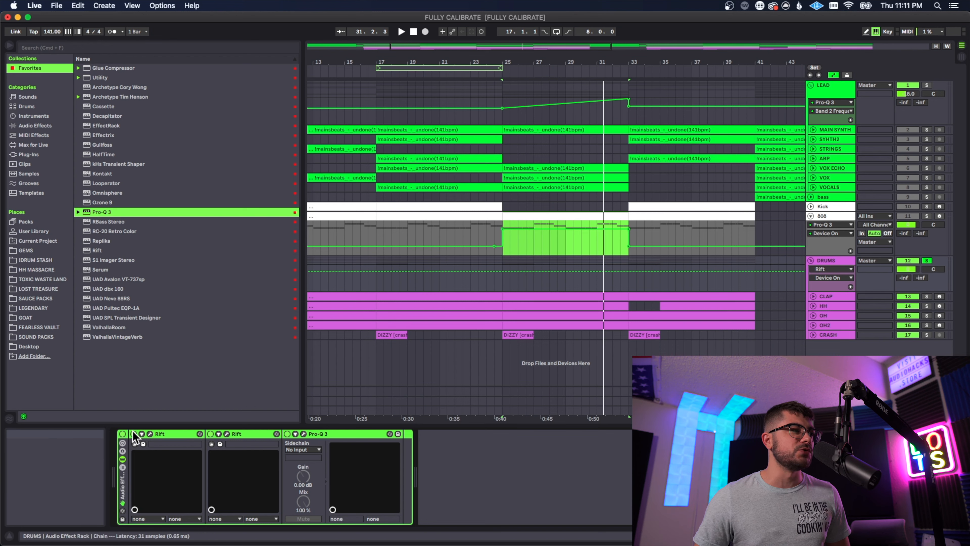
- Automate the DRUMS effect rack to be active only between bars 25 and 33, with it off before and after
left_click(122, 434)
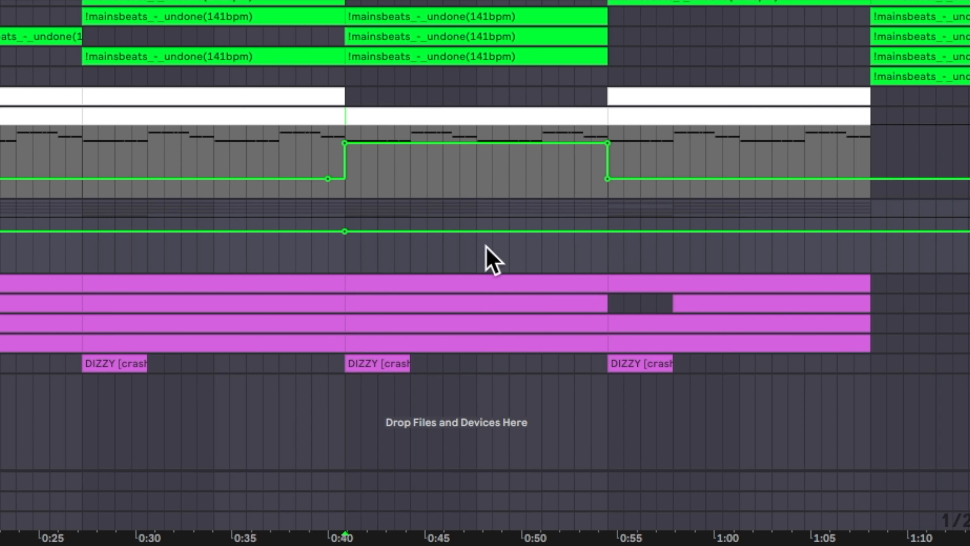
left_click(608, 231)
left_click_drag(623, 231, 608, 257)
left_click_drag(309, 231, 309, 258)
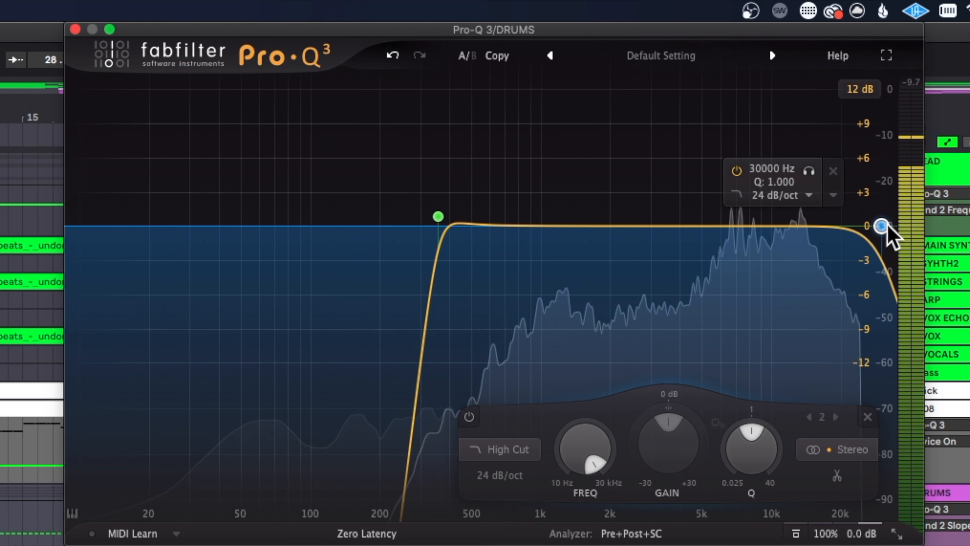
- Lower the high-cut band of the Pro-Q 3 on DRUMS to about 1974 Hz and close the plugin window
left_click_drag(885, 227, 703, 229)
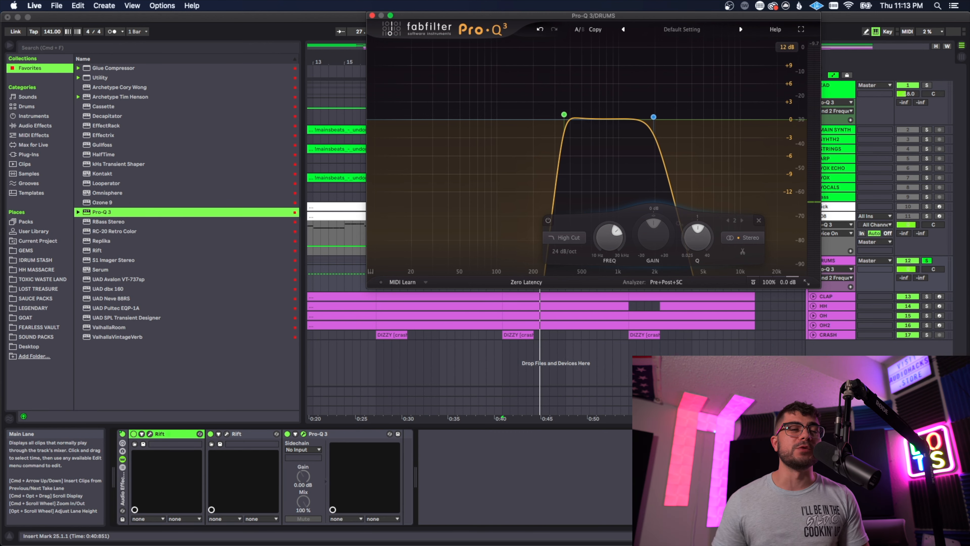
mouse_move(654, 119)
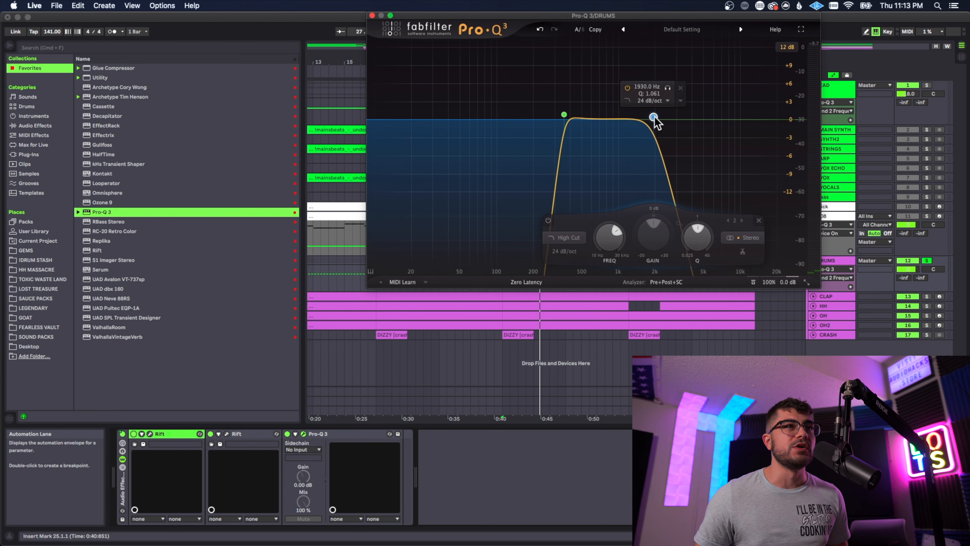
left_click_drag(654, 118, 655, 119)
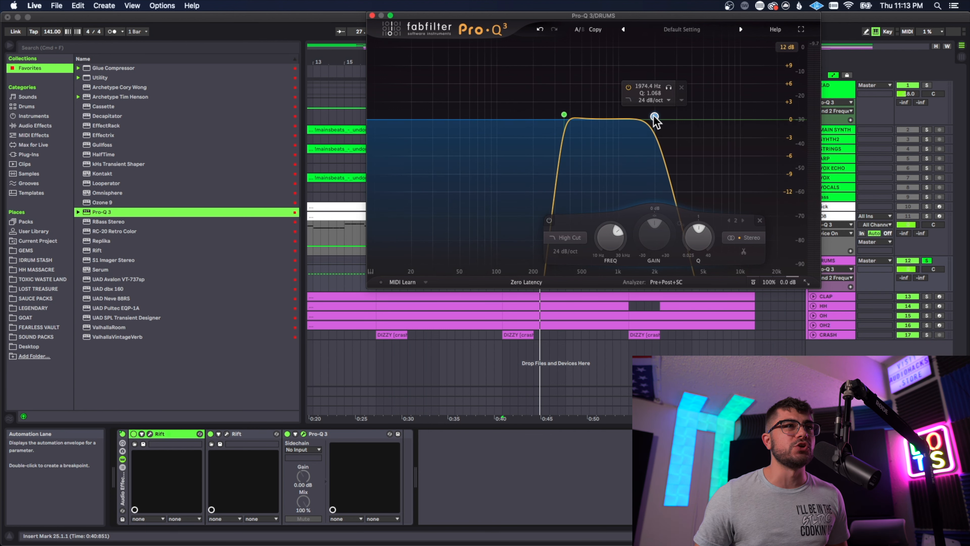
left_click(372, 15)
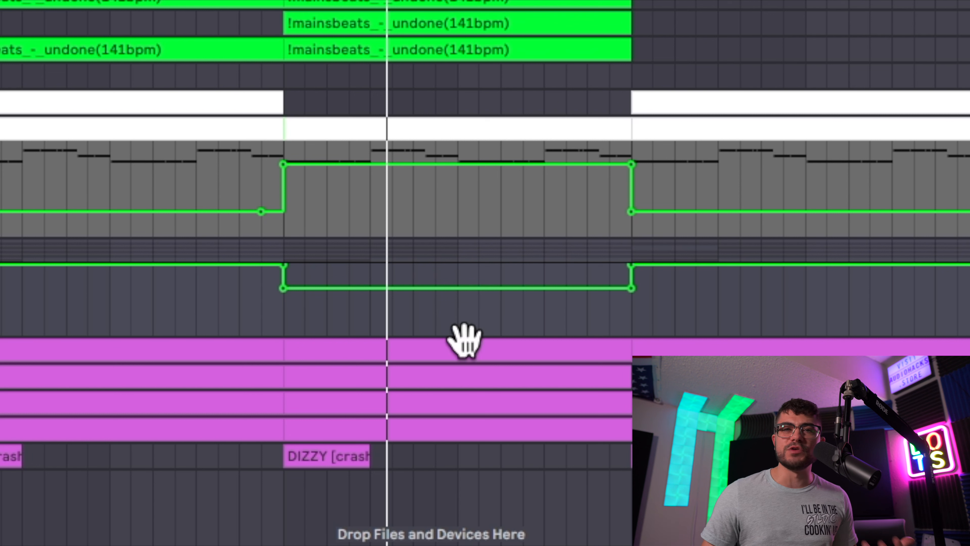
- Add a slightly raised breakpoint at bar 31 on the DRUMS band 2 frequency automation and curve the rise into bar 33
left_click(543, 288)
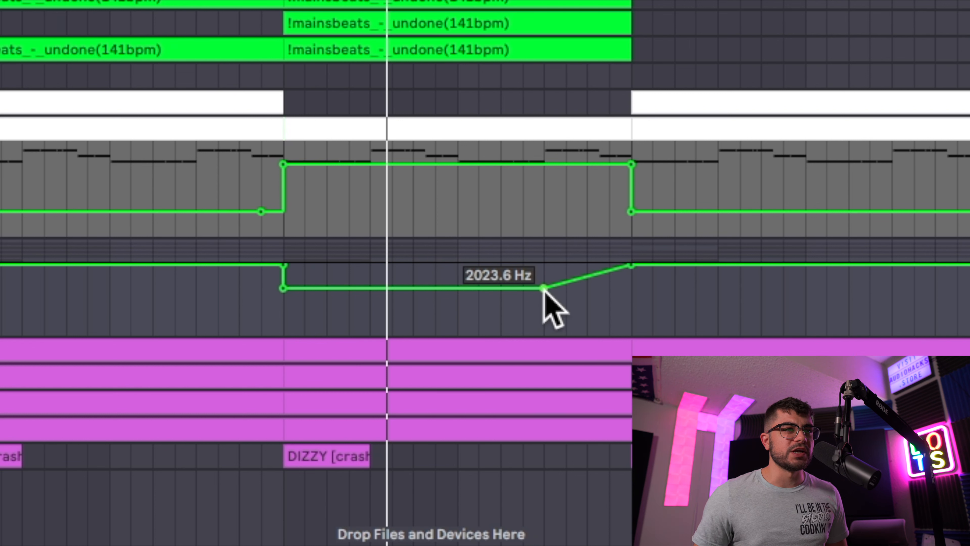
left_click_drag(544, 288, 544, 281)
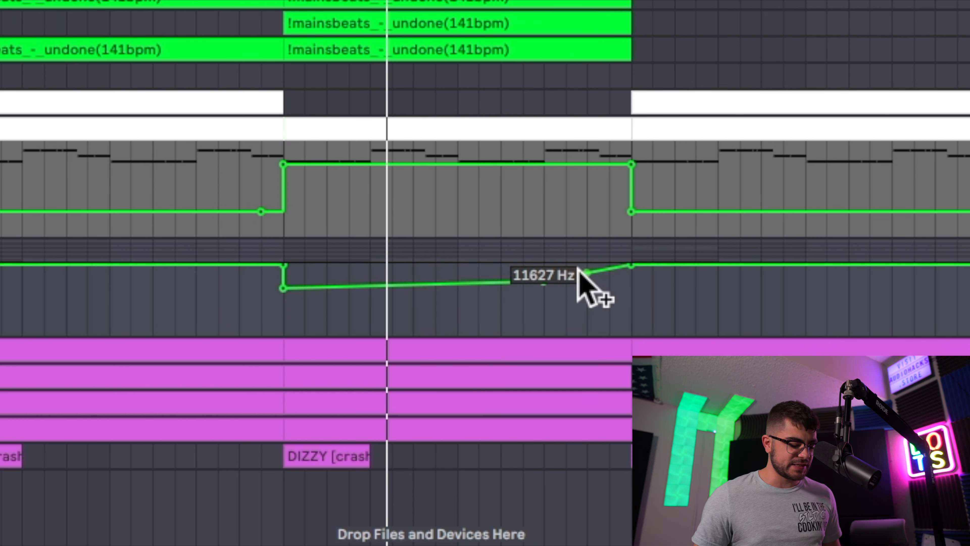
left_click_drag(577, 272, 577, 296)
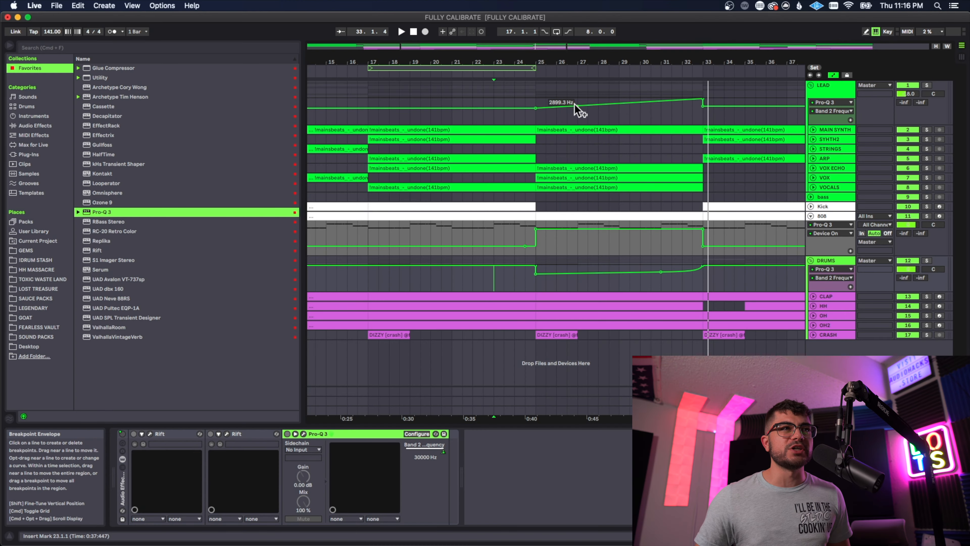
- Solo the LEAD group from bar 25 and lower the starting breakpoint of its Pro-Q 3 band 2 frequency automation
left_click(535, 108)
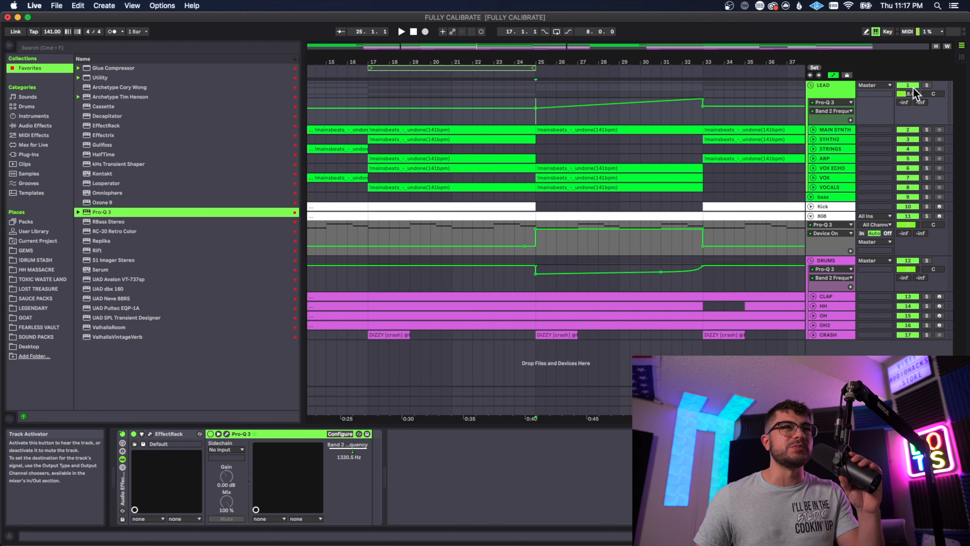
left_click(928, 85)
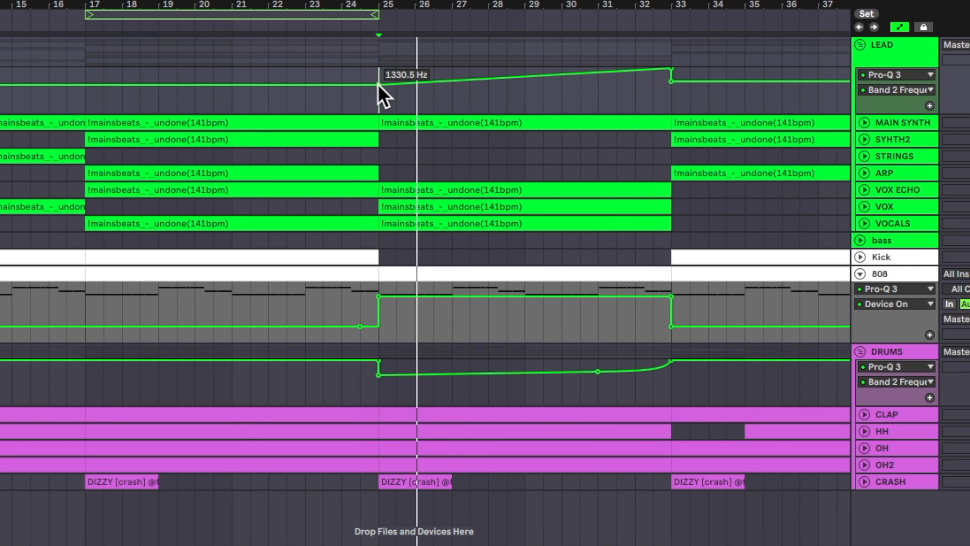
left_click_drag(536, 107, 536, 110)
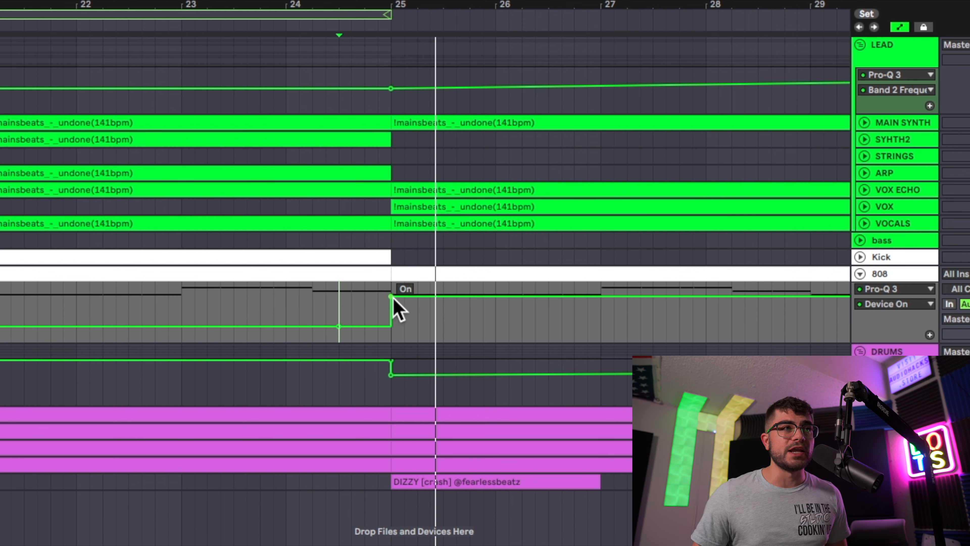
- Activate the 808 Pro-Q 3 from bar 24.3, sweep its high cut down from 30000 Hz into bar 25, and audition the transition
left_click_drag(377, 296, 351, 296)
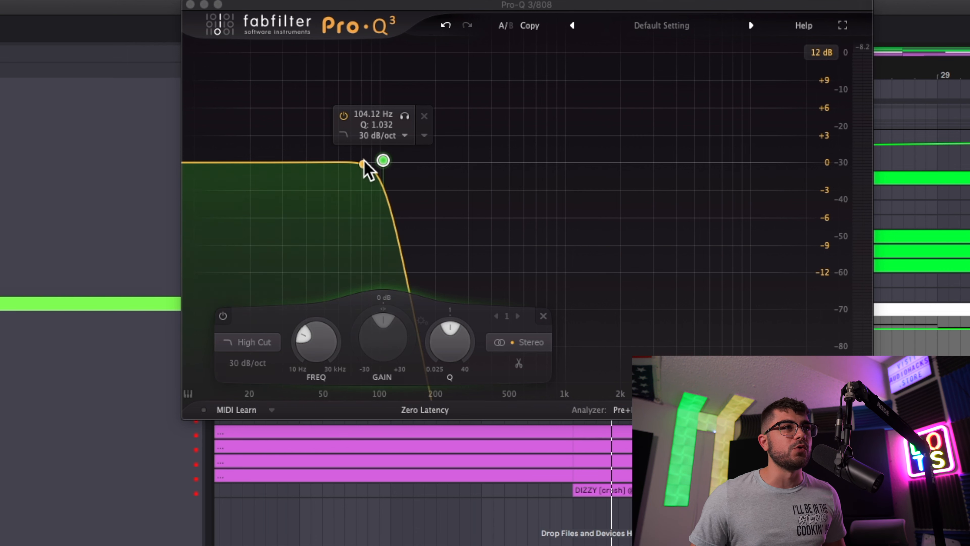
left_click(382, 160)
left_click(190, 4)
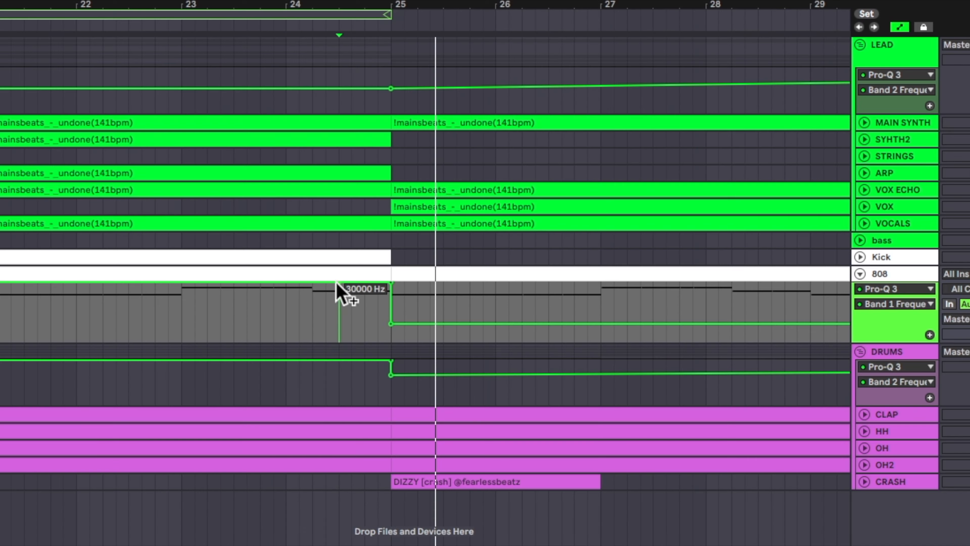
left_click(339, 283)
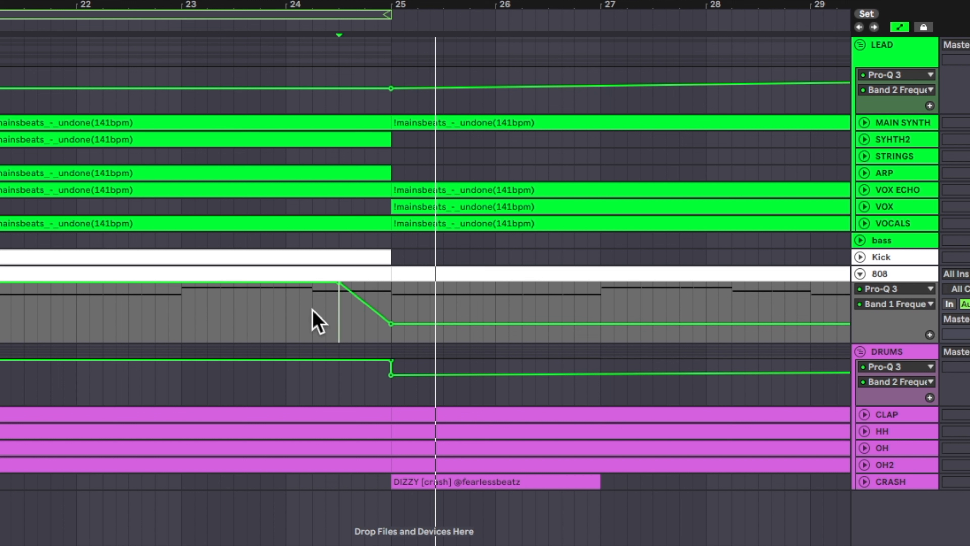
key("space")
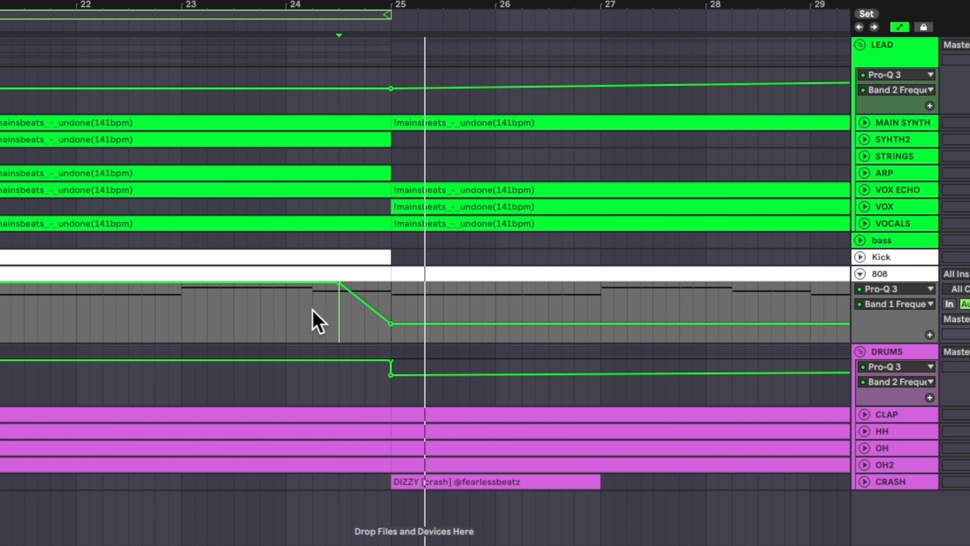
key("space")
key("space")
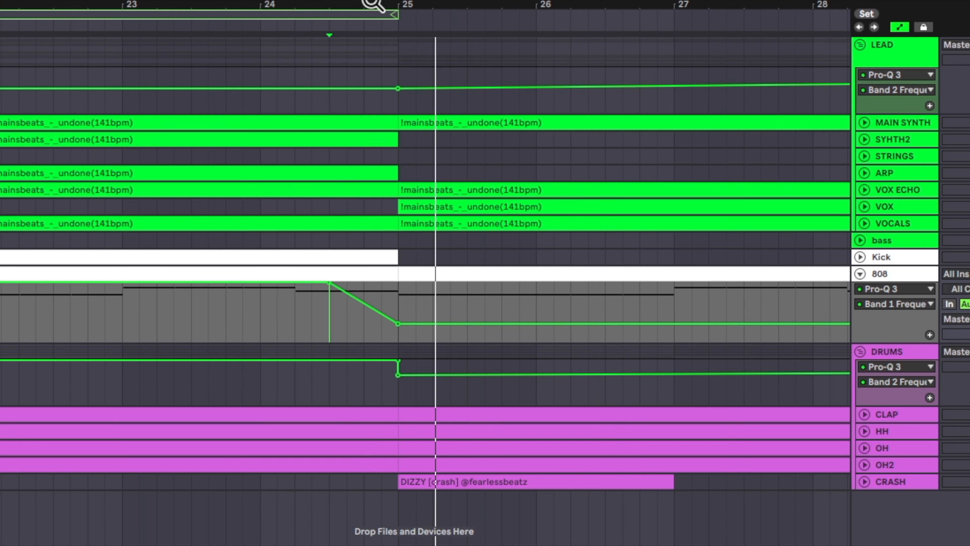
key("space")
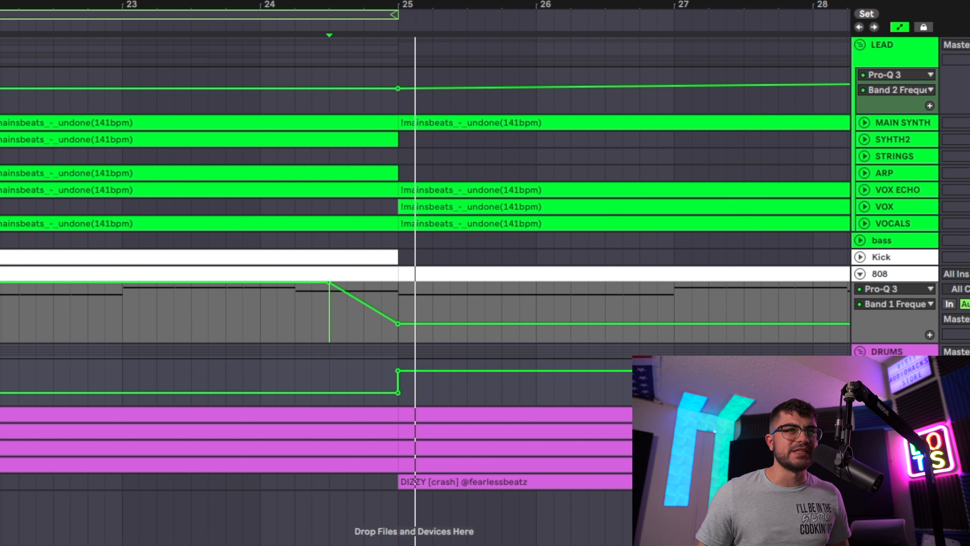
- Move the DRUMS device activation back to bar 24.3, ramp the Rift mix up into bar 25, and play the transition
mouse_move(397, 392)
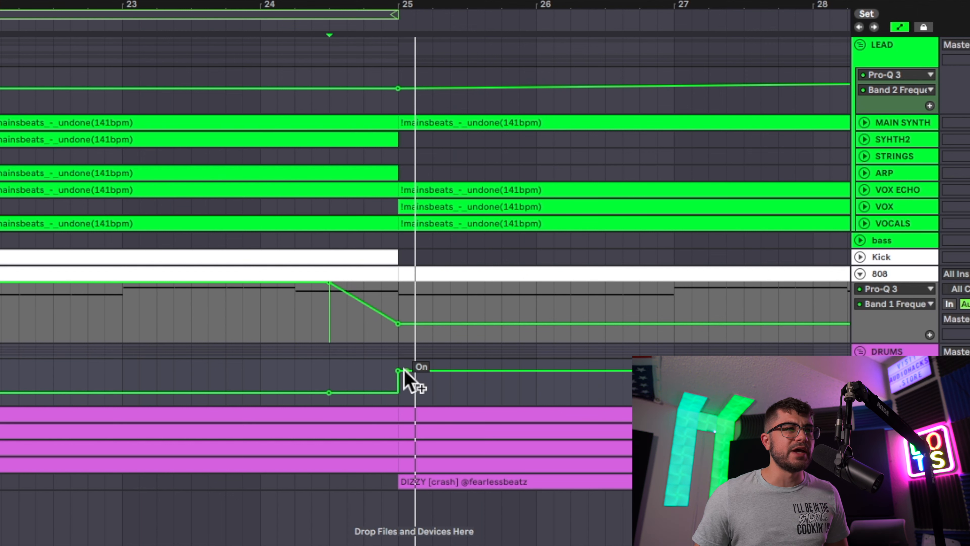
left_click_drag(397, 370, 329, 370)
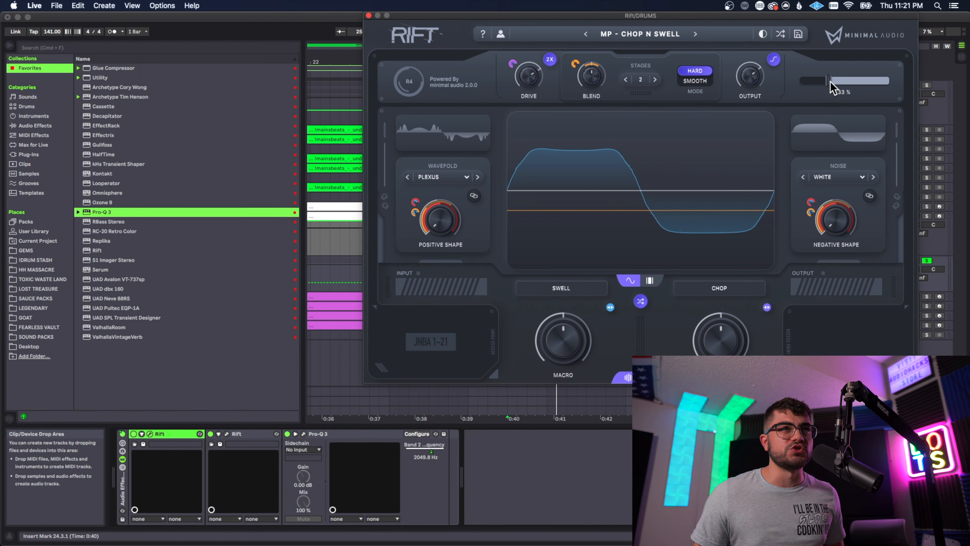
left_click(369, 16)
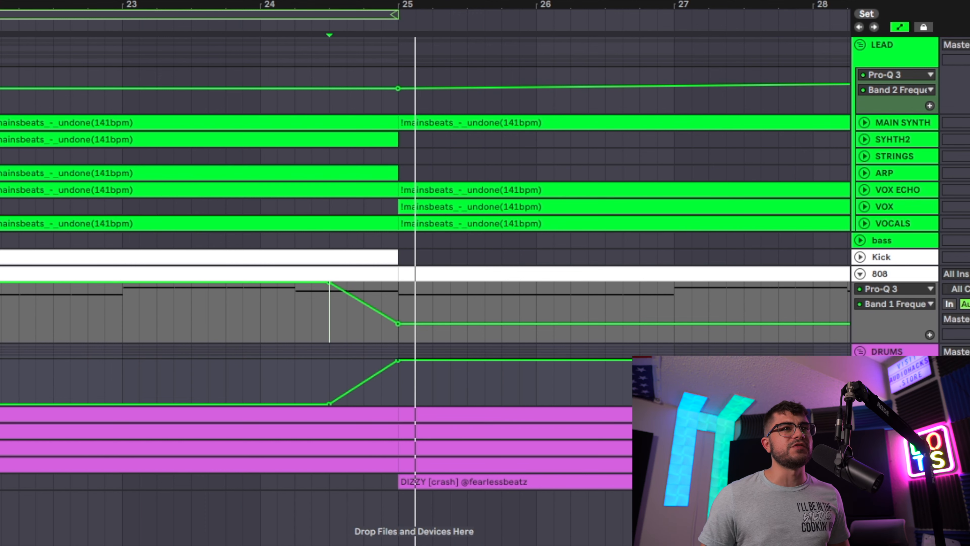
key("space")
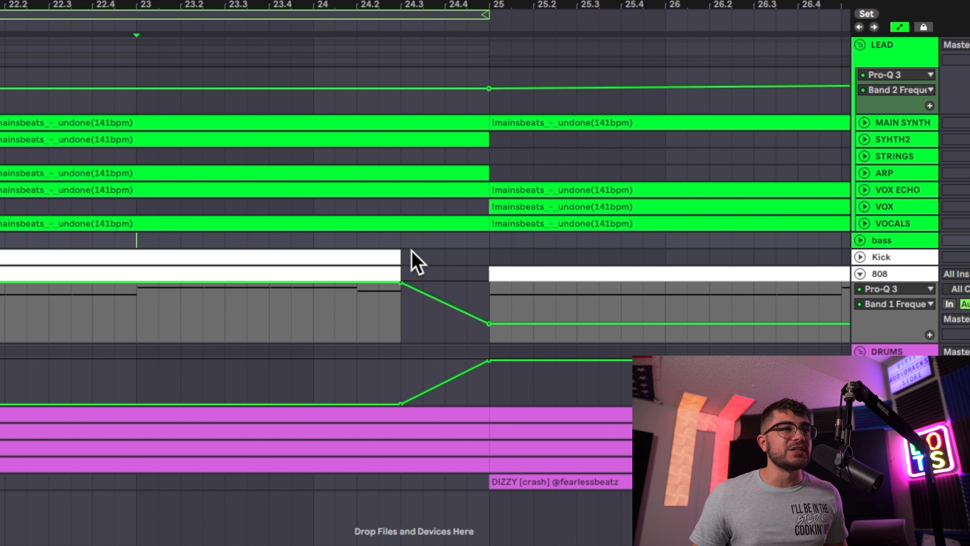
- Clear the Kick and 808 tracks between bars 24.3 and 25
left_click_drag(411, 256, 450, 302)
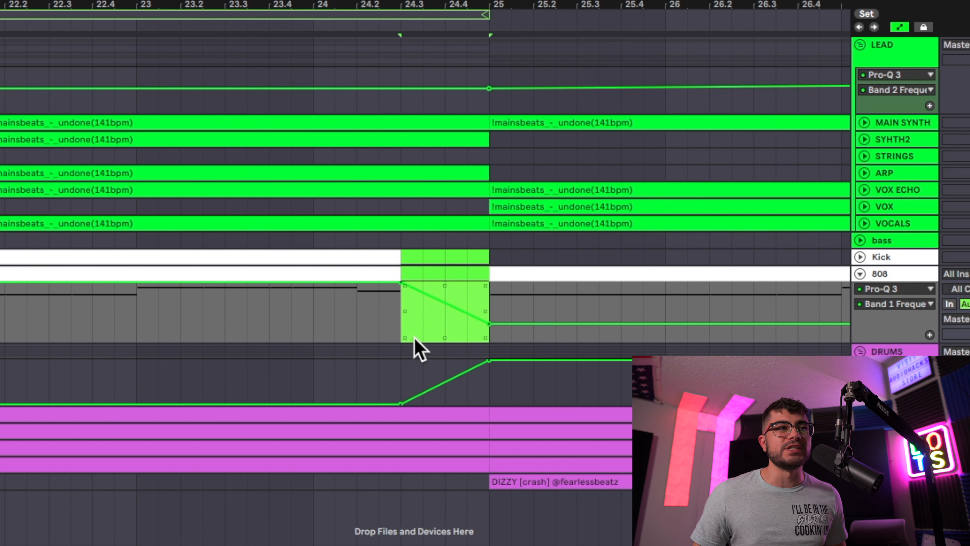
key("Delete")
key("minus")
left_click_drag(469, 5, 441, 5)
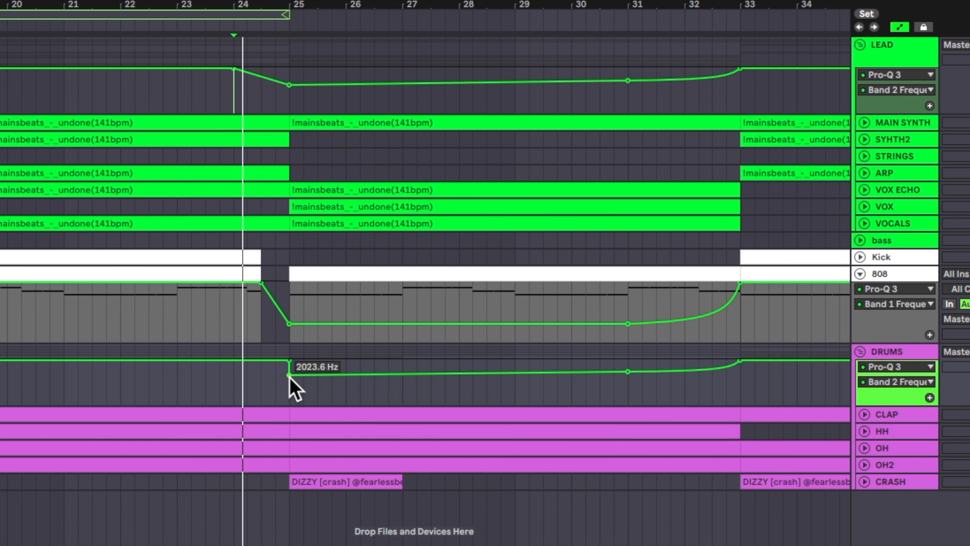
- Lower the DRUMS band 2 frequency automation at bar 25 and shift the Pro-Q 3 low cut slightly down in frequency
left_click_drag(293, 386, 289, 393)
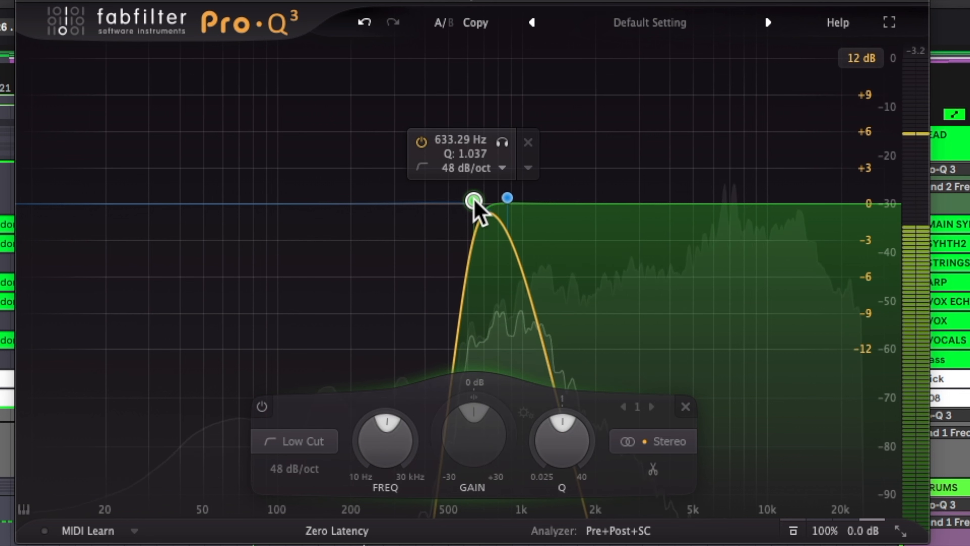
left_click_drag(475, 200, 462, 201)
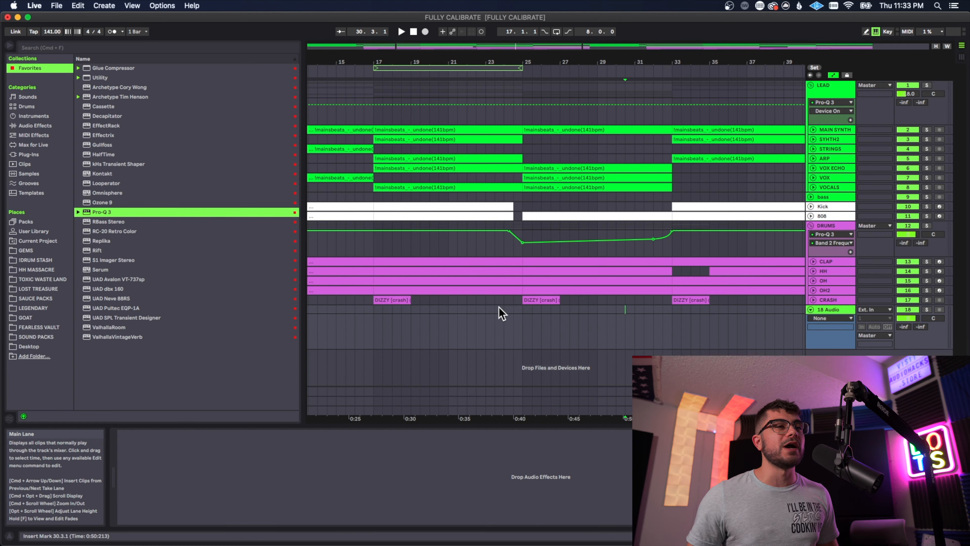
left_click_drag(501, 313, 561, 313)
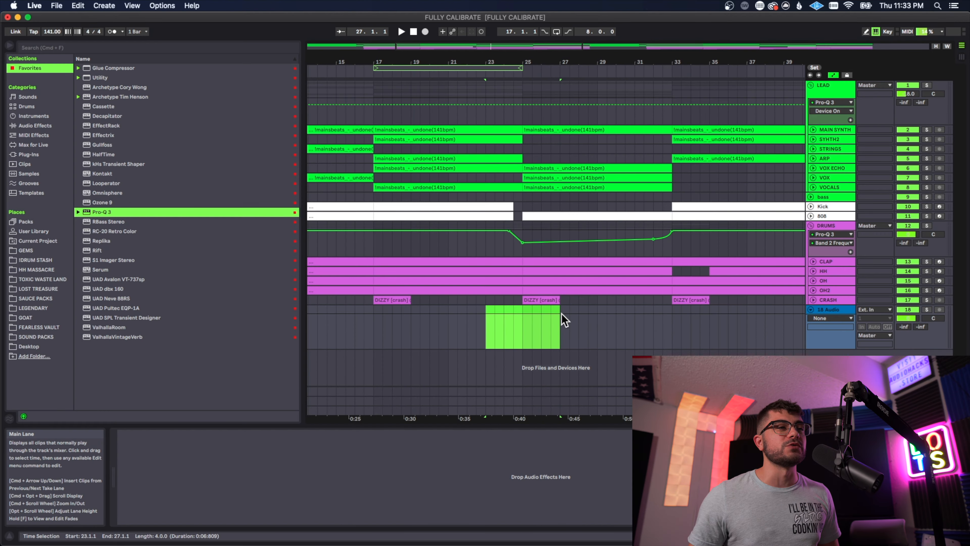
left_click(561, 321)
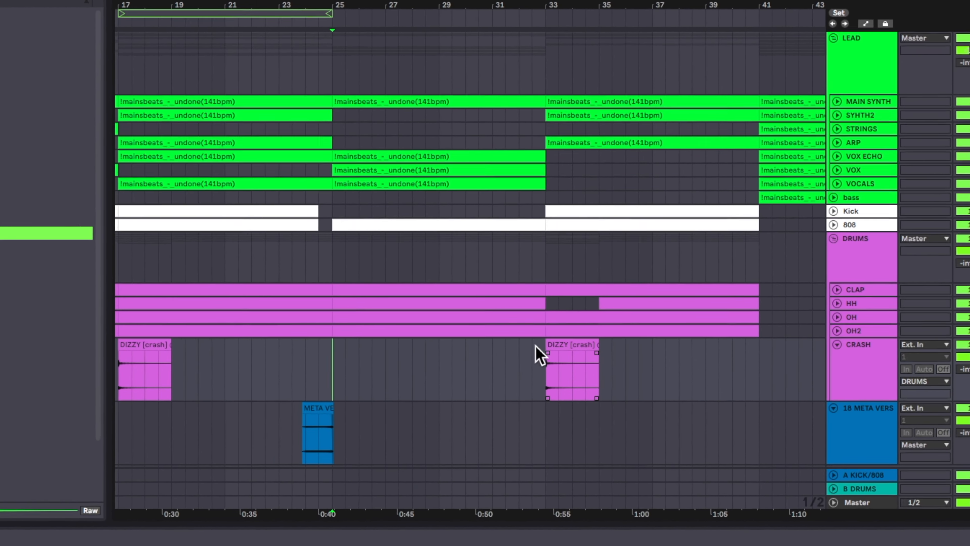
left_click_drag(524, 347, 586, 347)
left_click_drag(558, 377, 583, 377)
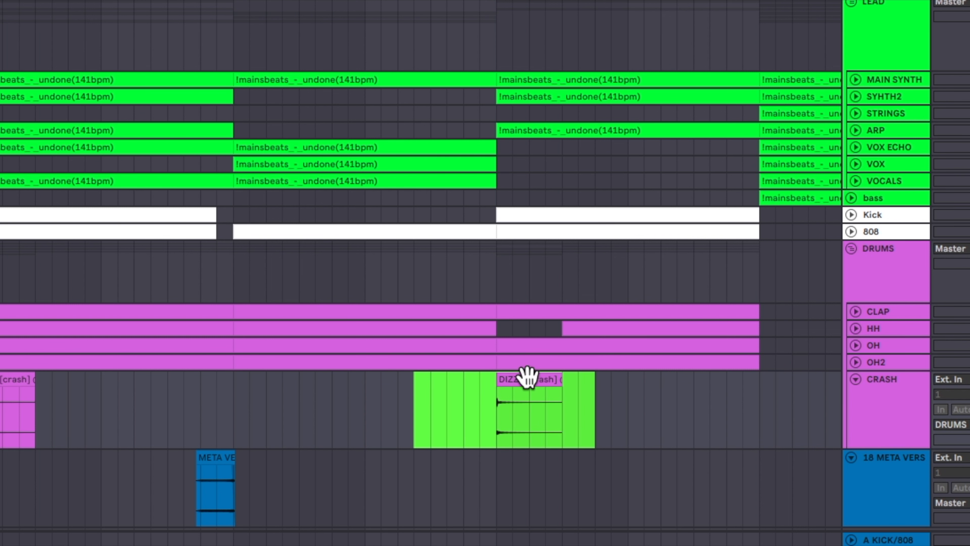
key("minus")
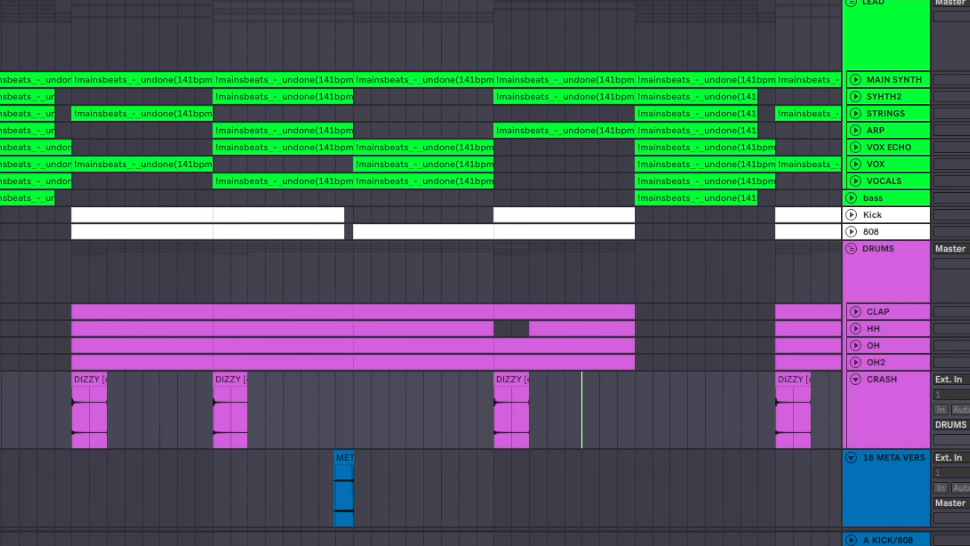
key("plus")
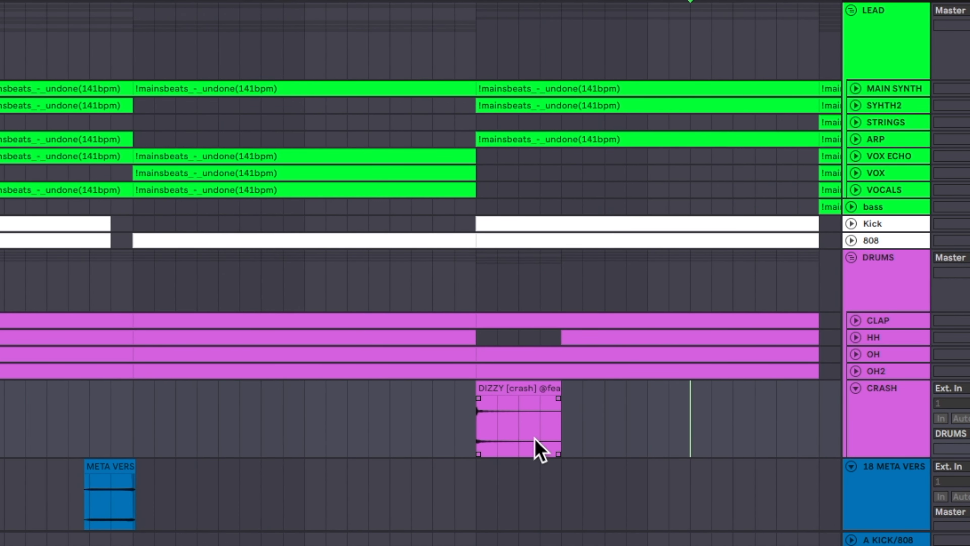